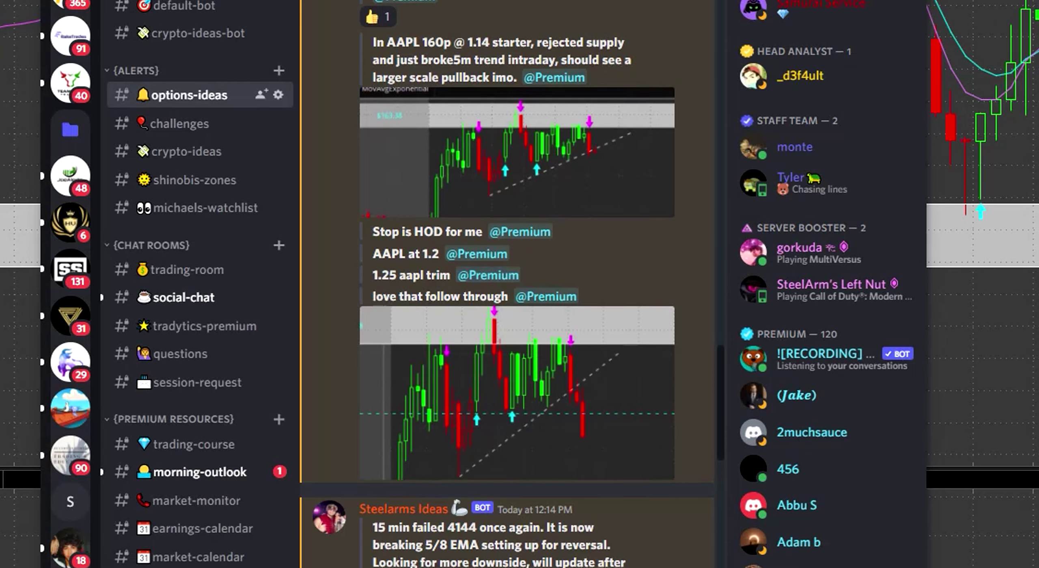
- Scroll through the options-ideas AAPL alert thread to the 'Stopped in profit aapl' update
scroll(585, 319, down, 2)
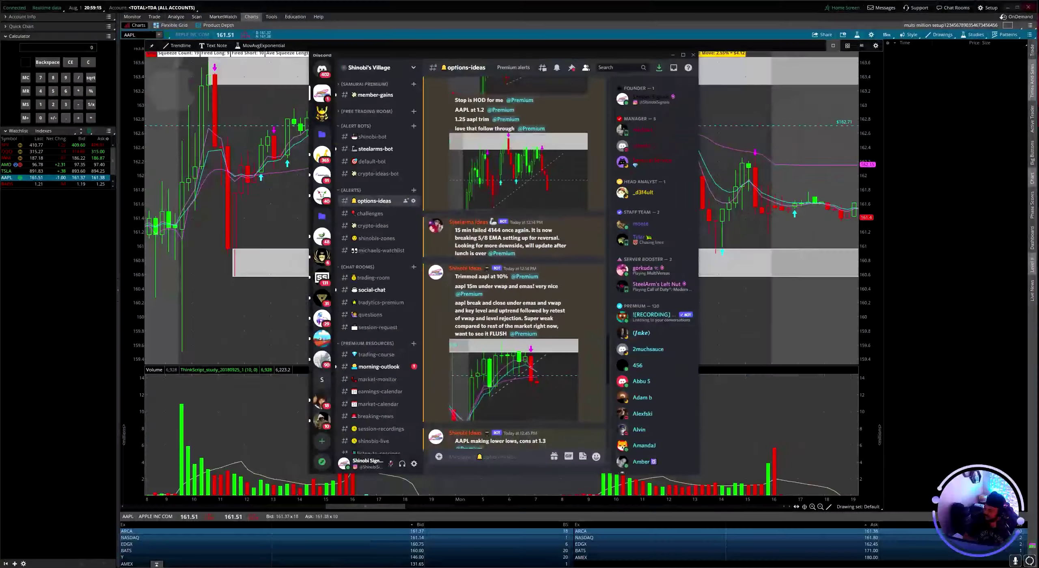
scroll(479, 285, down, 6)
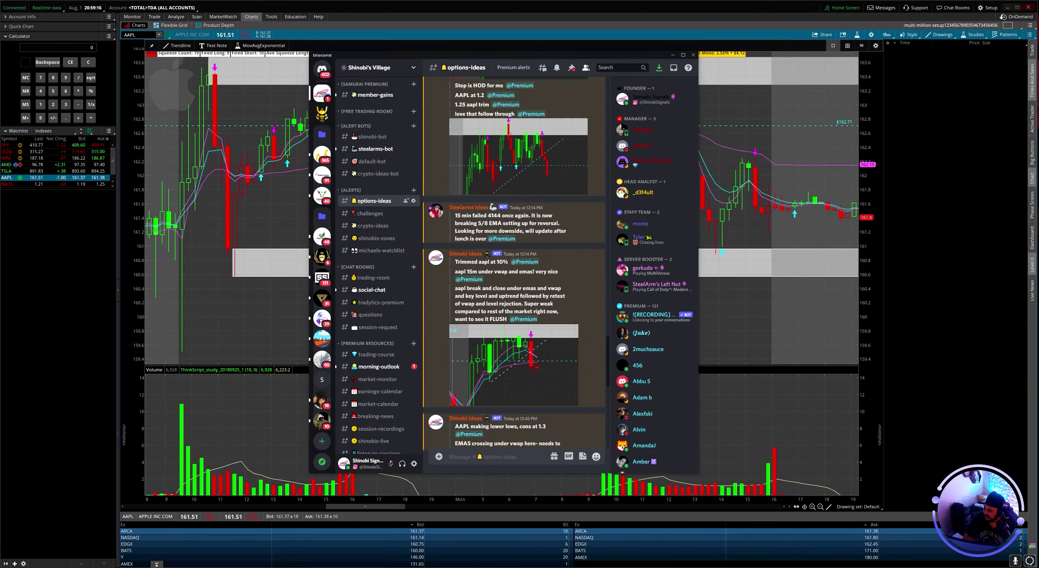
scroll(538, 269, down, 3)
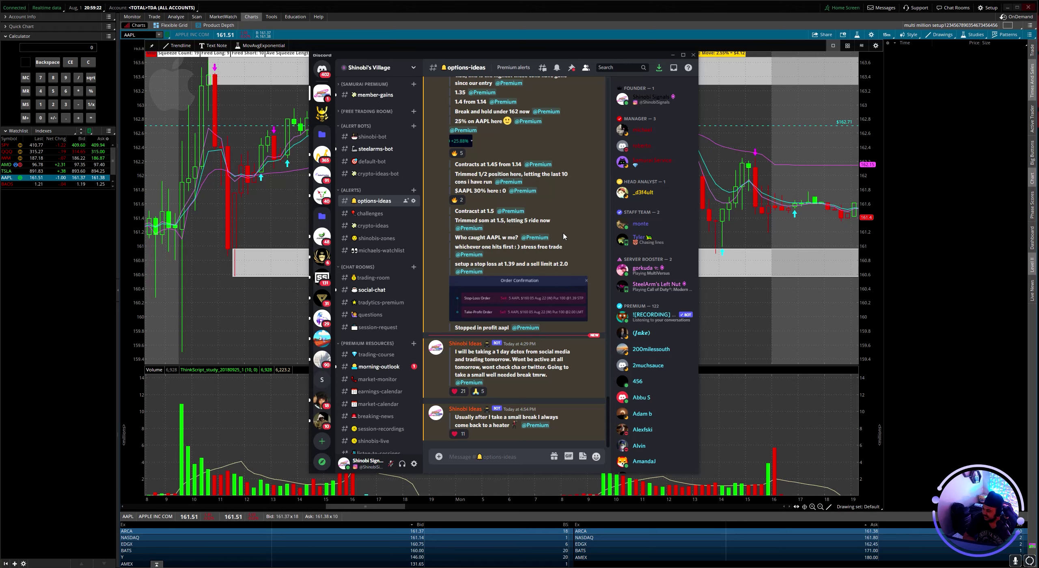
scroll(546, 195, up, 3)
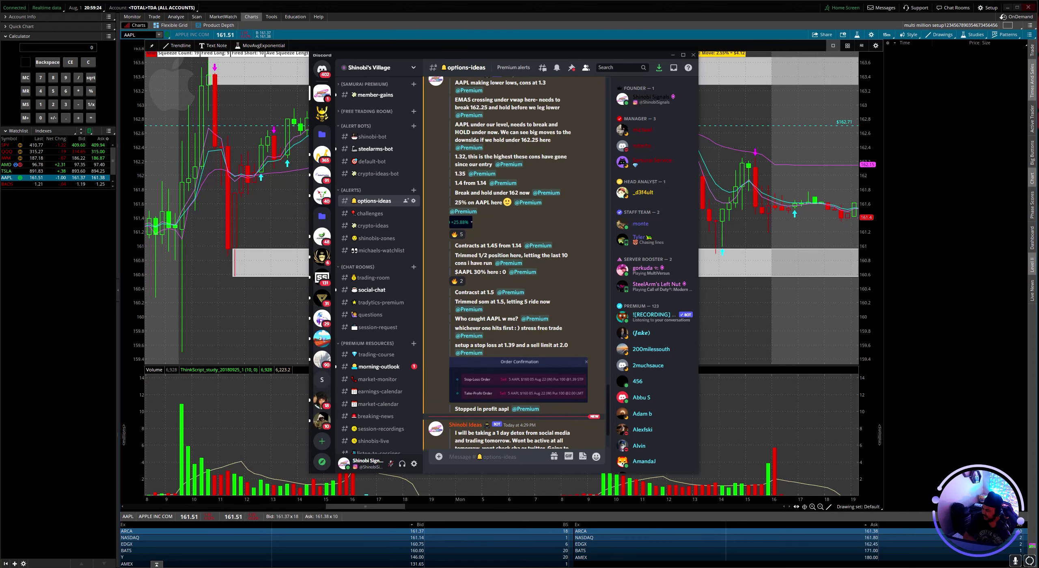
- Minimize Discord and bring the Charting Watchlist LIVE YouTube window over the AAPL chart
click(673, 54)
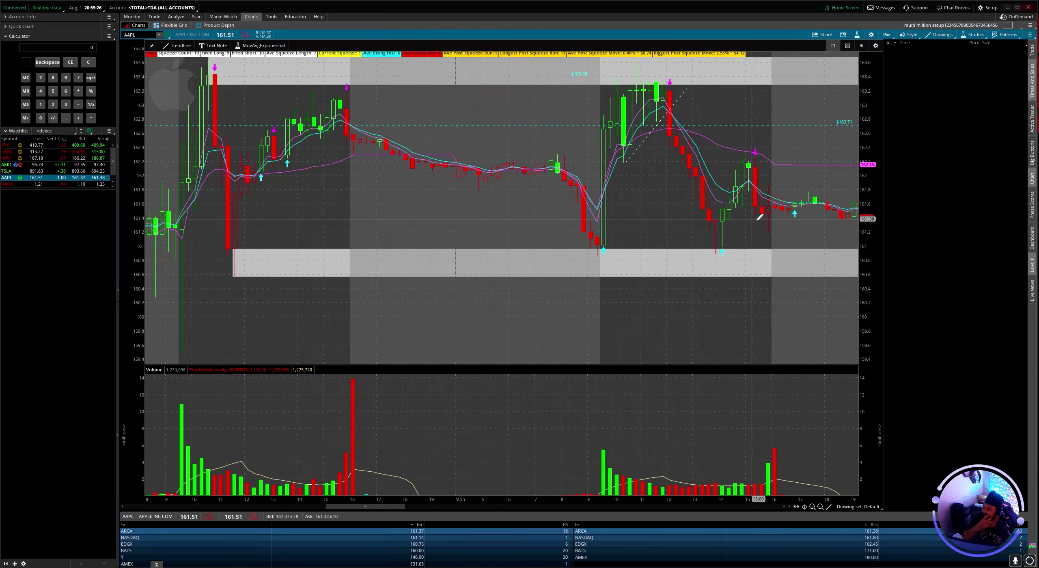
scroll(666, 176, down, 1)
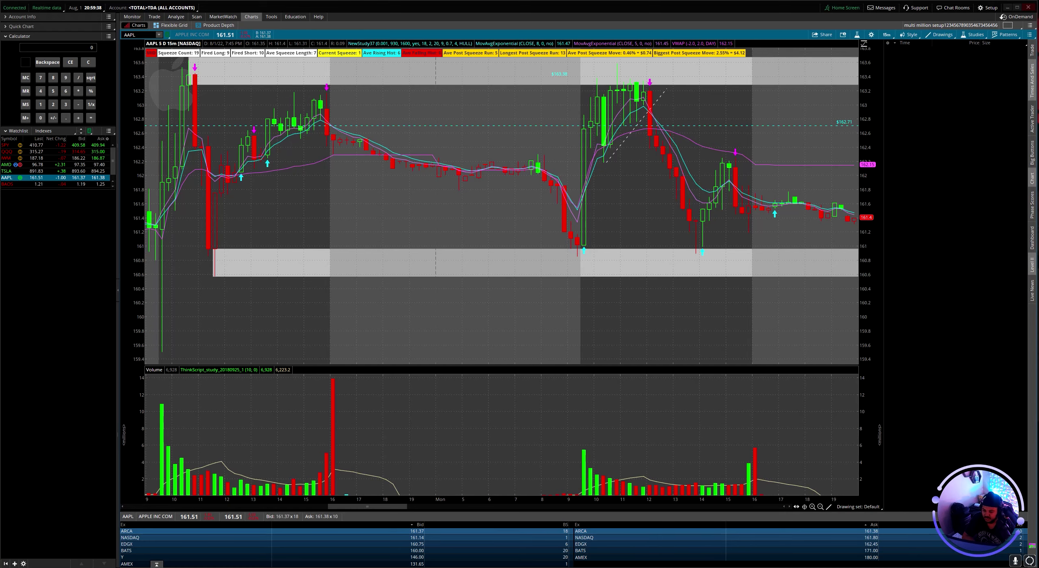
drag(1038, 81, 406, 81)
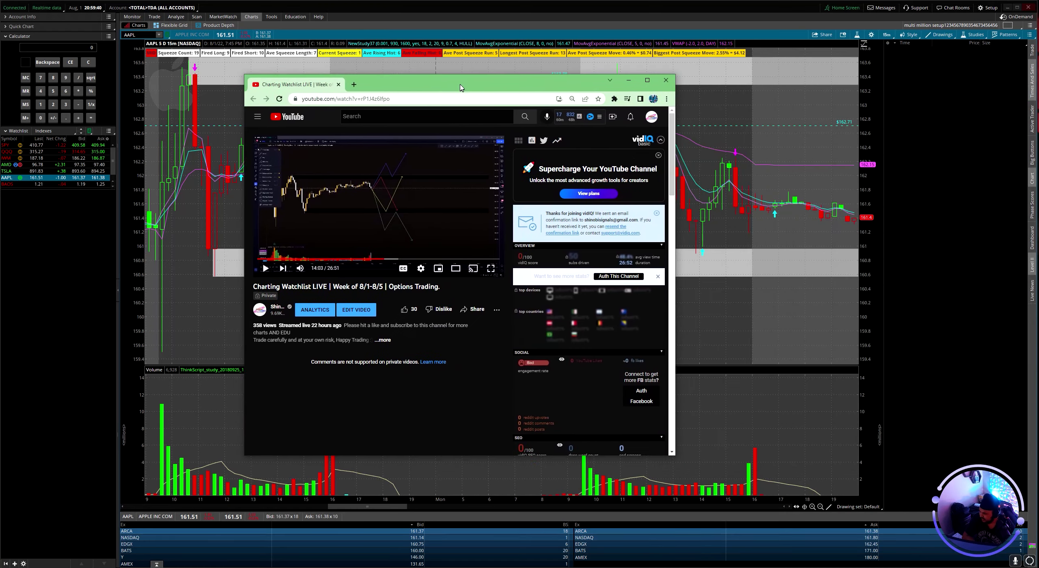
- Watch the Charting Watchlist LIVE video in theater mode in an enlarged window, then minimize it
click(455, 268)
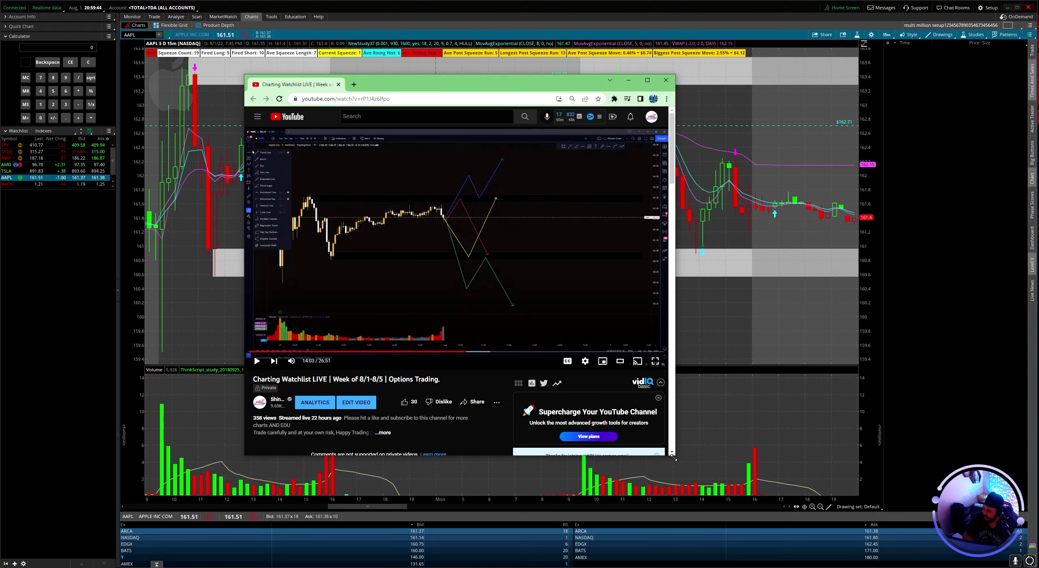
drag(674, 457, 877, 518)
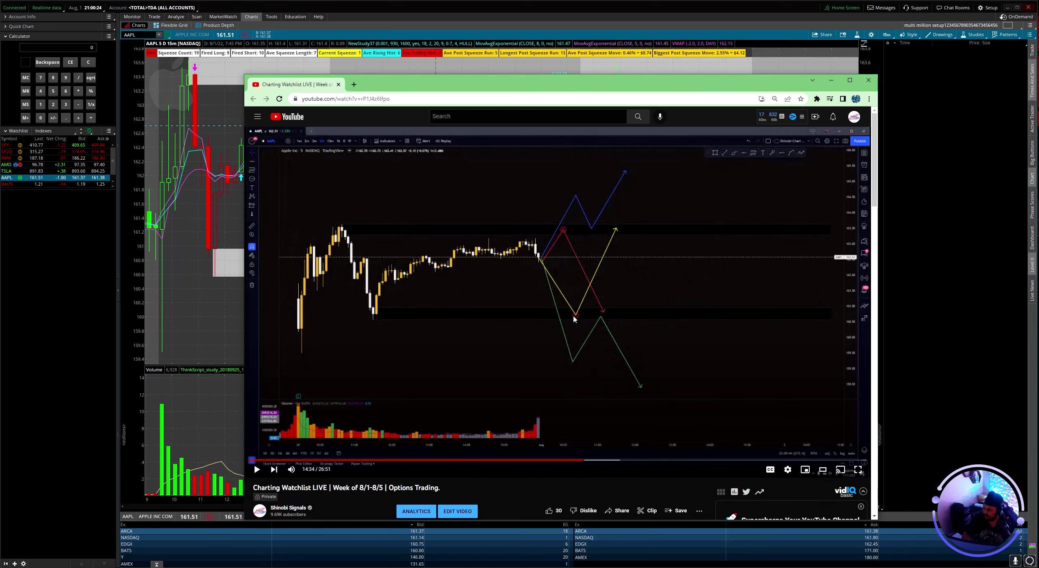
click(831, 81)
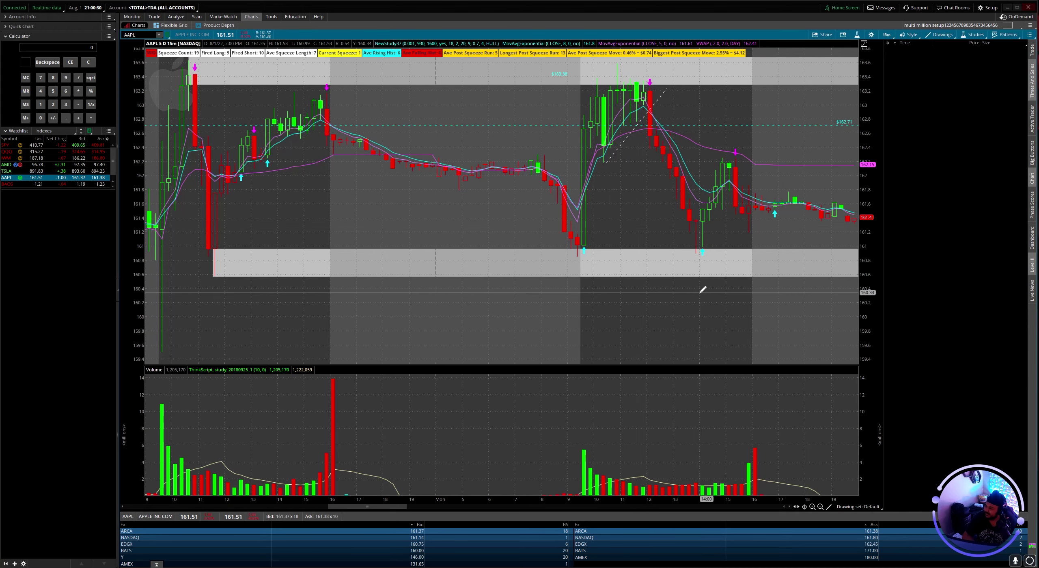
- Compress the price axis to fit both zones and switch the AAPL chart to 5 D : 5m
scroll(700, 287, up, 2)
scroll(691, 281, down, 4)
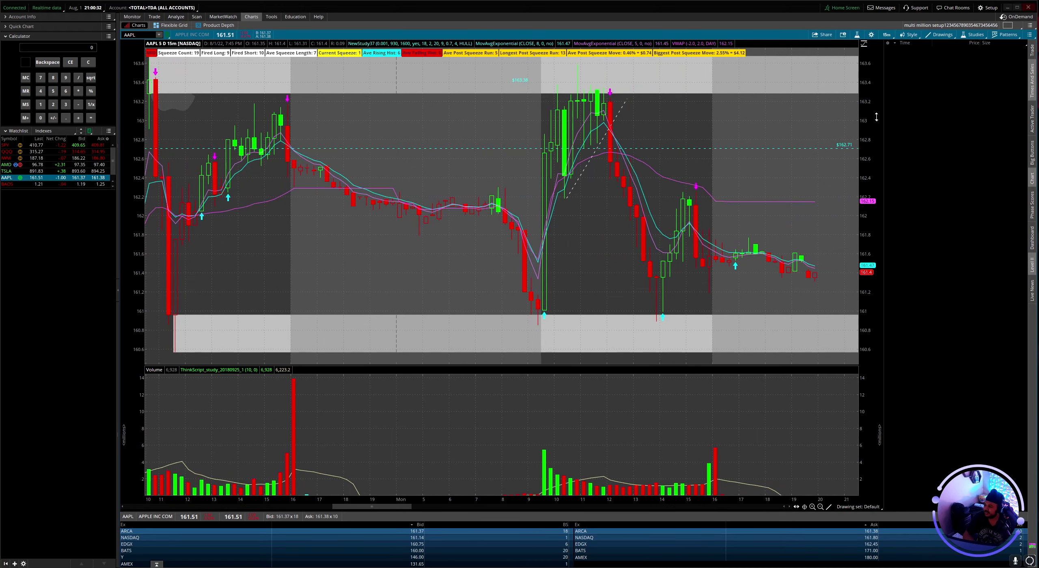
drag(877, 117, 876, 134)
drag(747, 138, 753, 156)
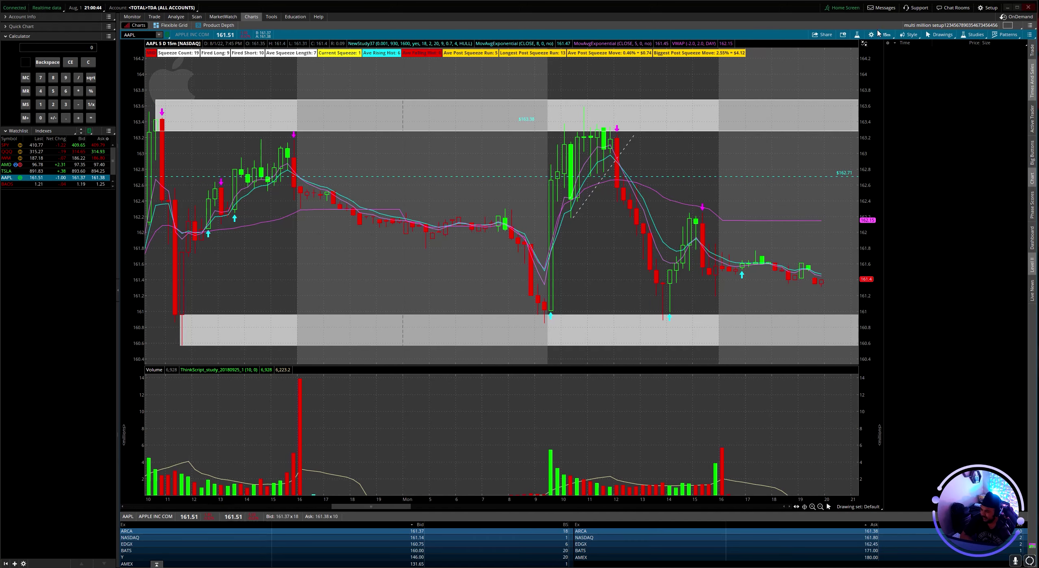
click(887, 35)
click(876, 80)
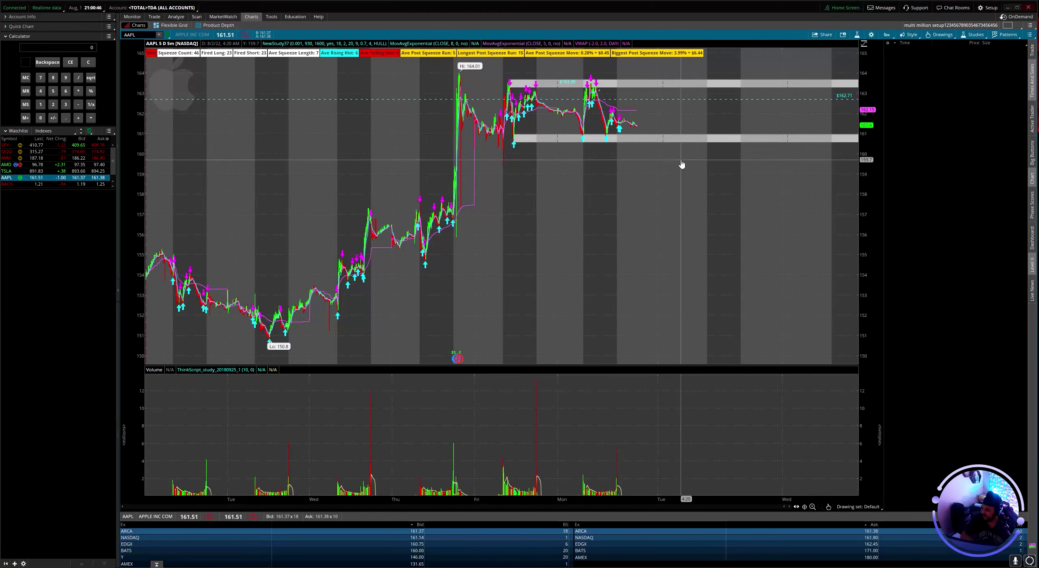
- Zoom the 5-minute chart into Monday's session, rallying from the 161 zone to 163.4
scroll(697, 171, up, 3)
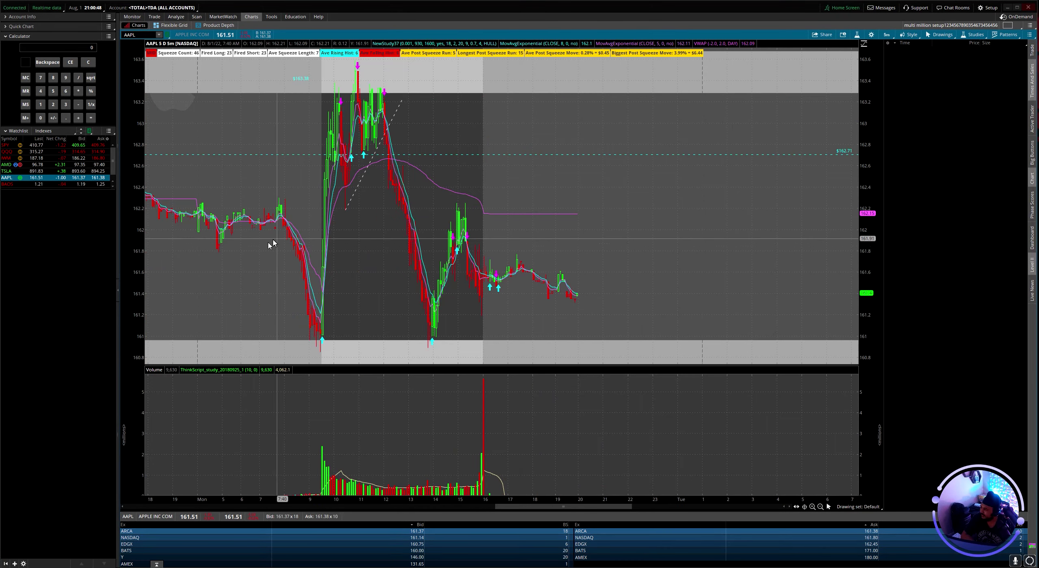
scroll(495, 226, up, 3)
scroll(473, 215, up, 3)
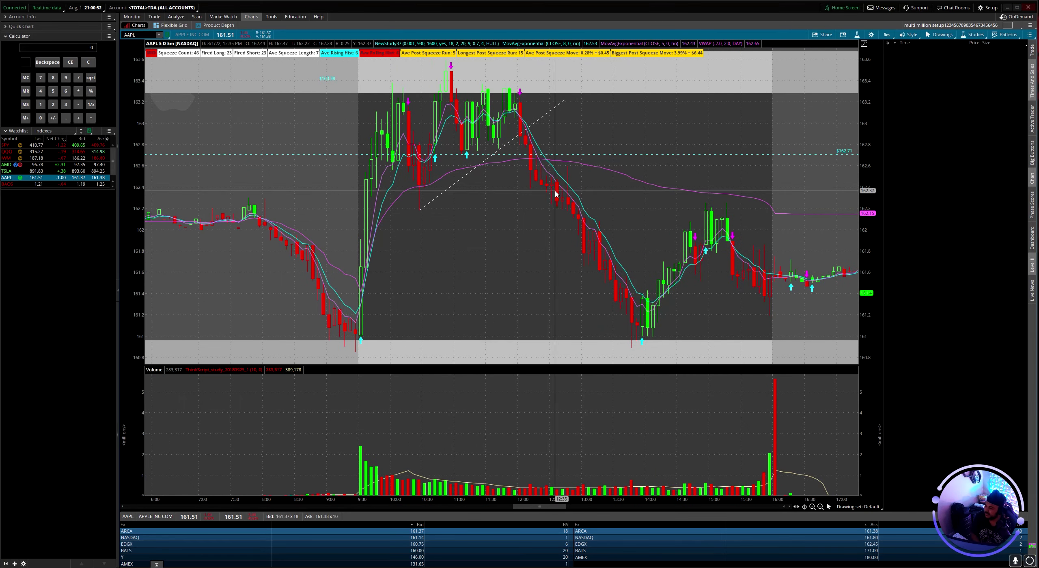
scroll(449, 156, up, 1)
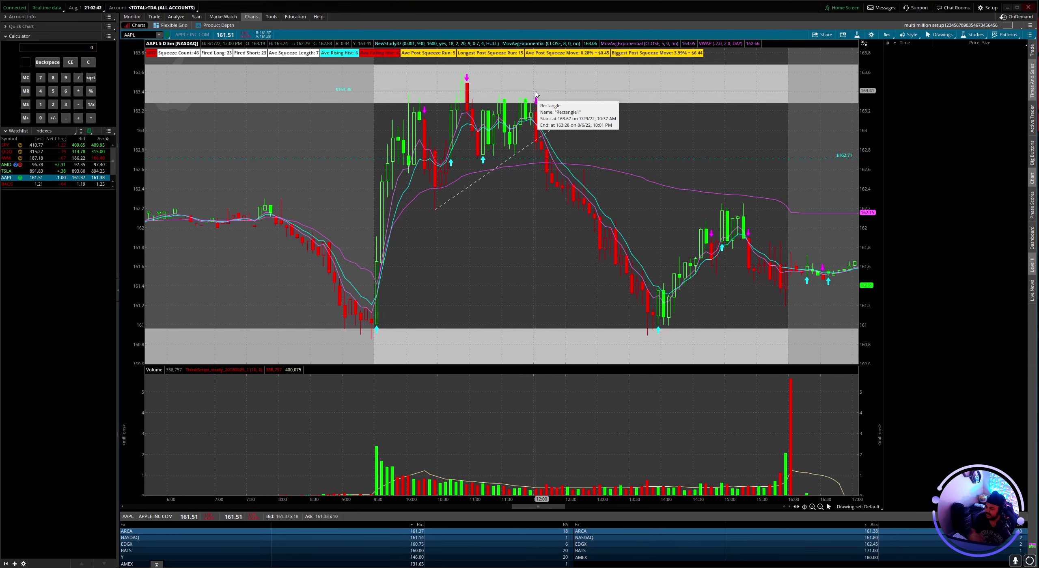
right_click(678, 140)
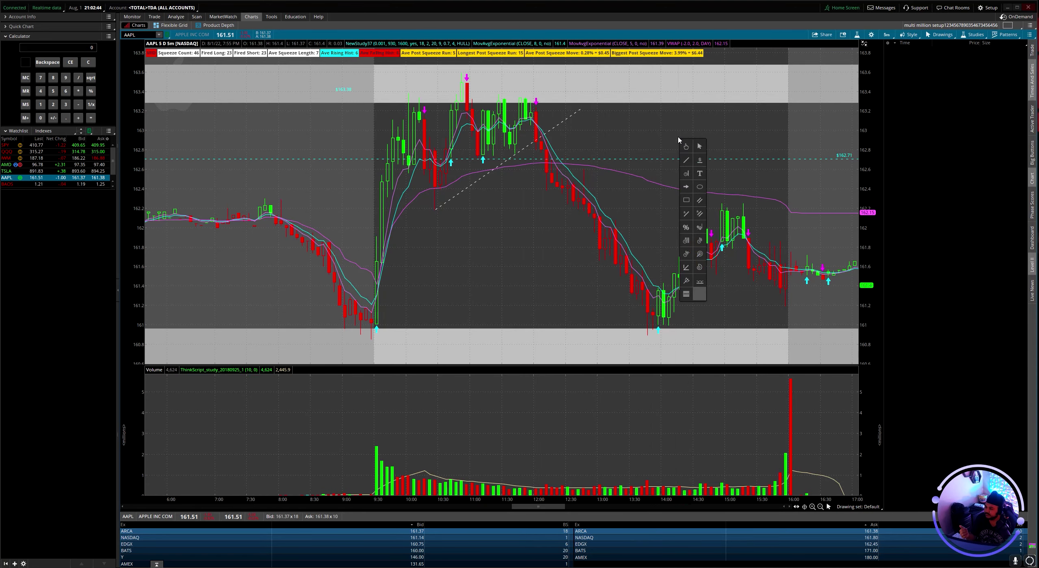
click(685, 145)
drag(668, 139, 779, 158)
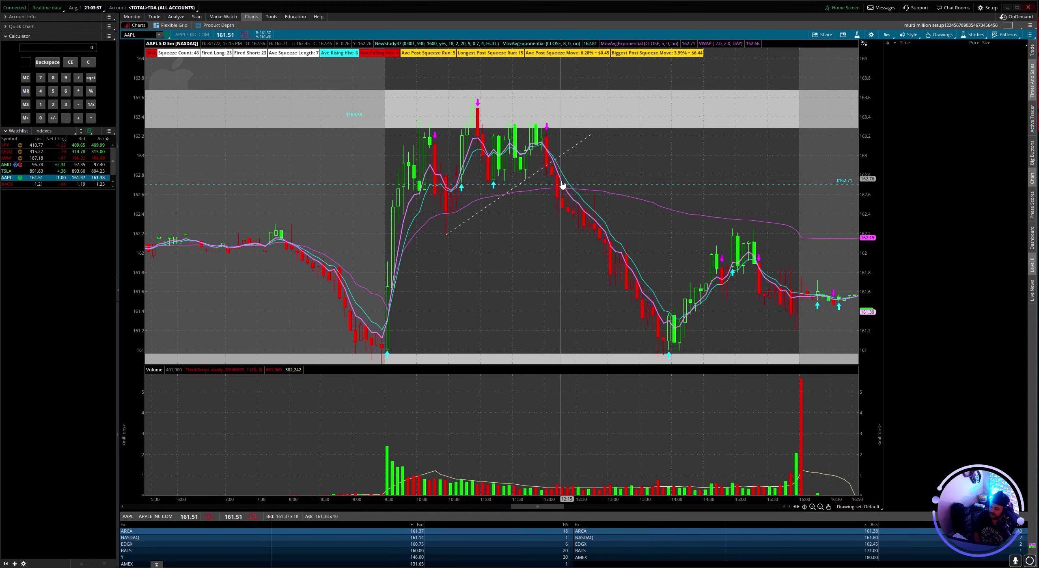
drag(642, 331, 608, 243)
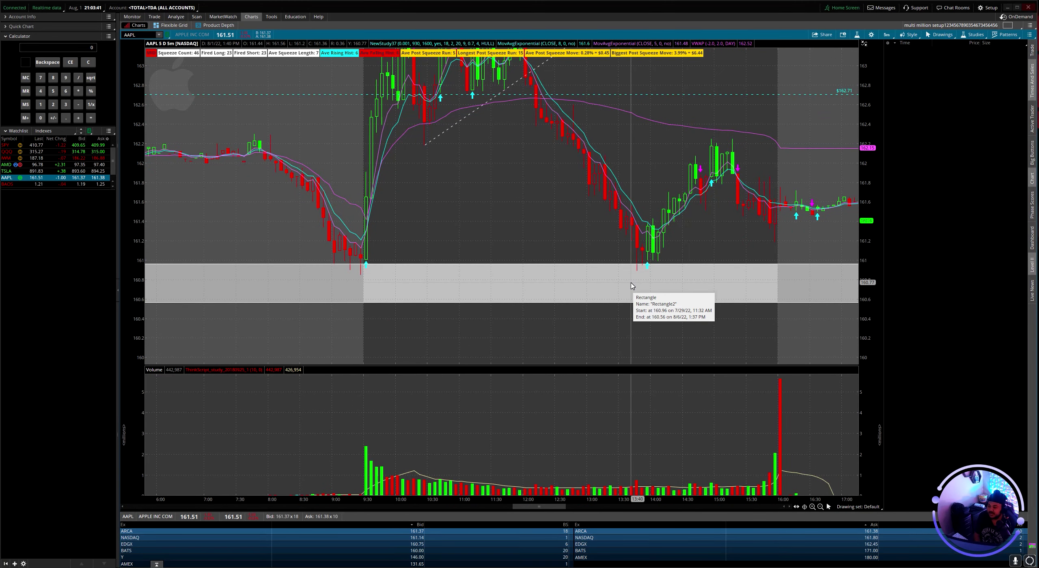
scroll(568, 247, up, 1)
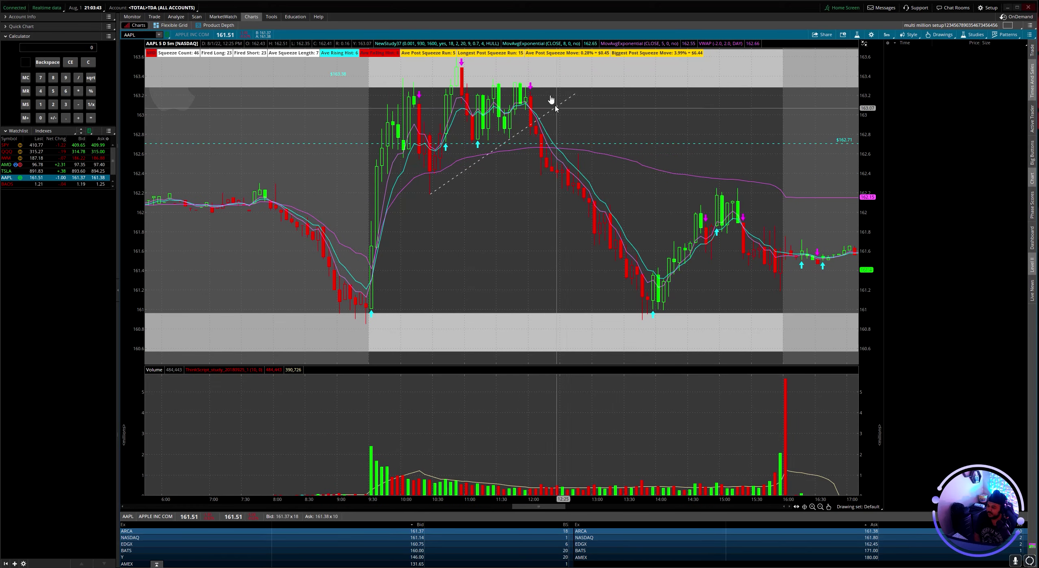
scroll(576, 264, down, 1)
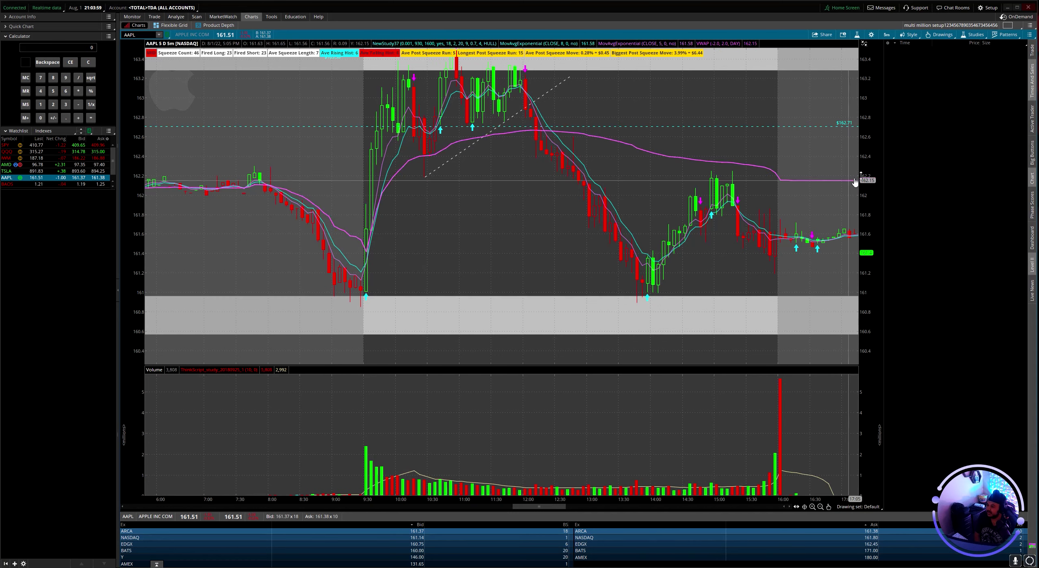
- Switch to 15-minute bars, then view the 1Y : 1D chart zoomed to April–August
click(885, 37)
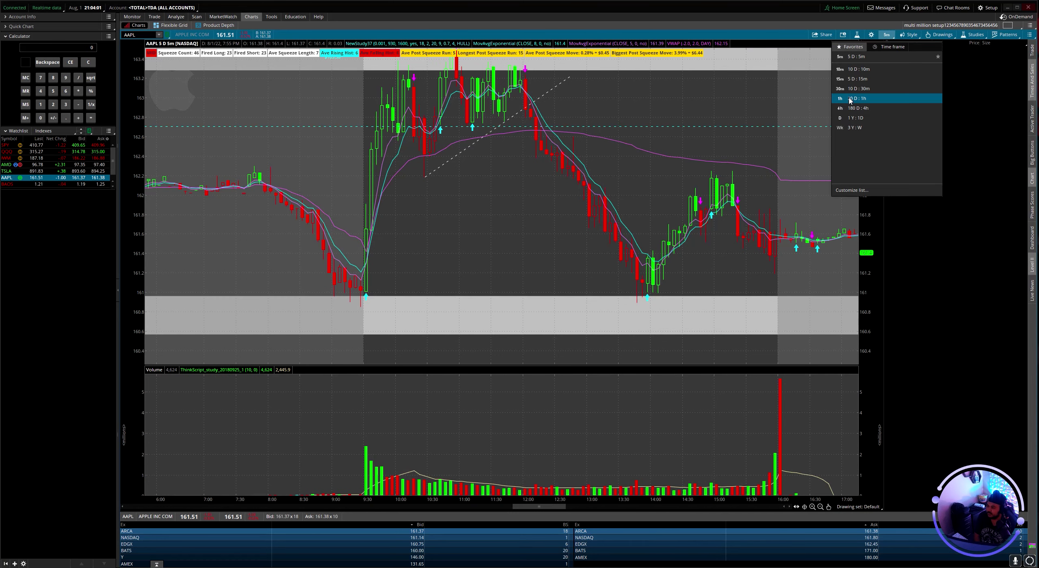
click(854, 85)
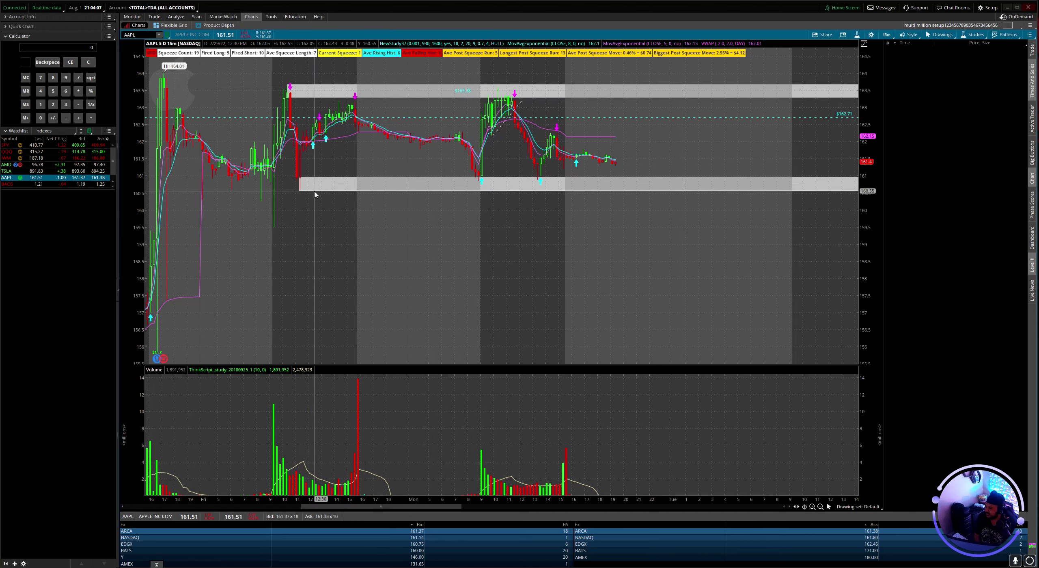
click(887, 34)
click(870, 121)
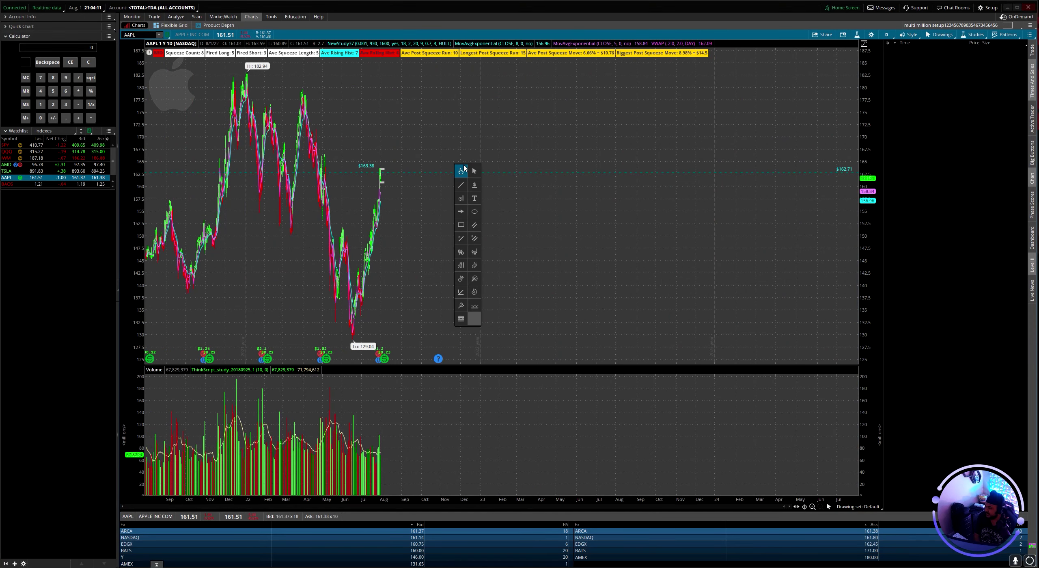
drag(453, 194, 447, 195)
drag(262, 199, 612, 203)
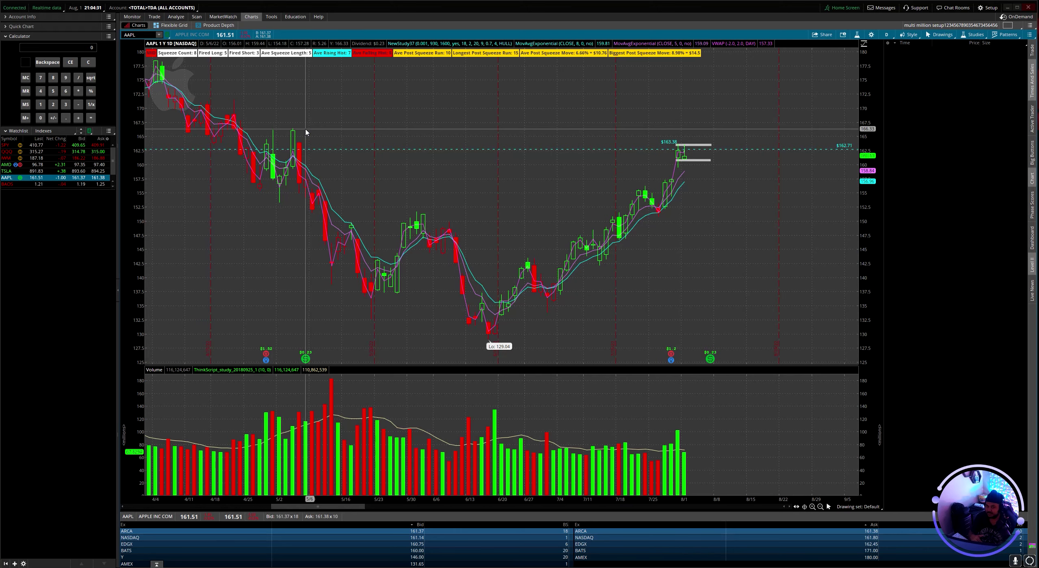
- Return to 5-day 15-minute bars zoomed in on Friday and Monday
click(889, 35)
click(860, 88)
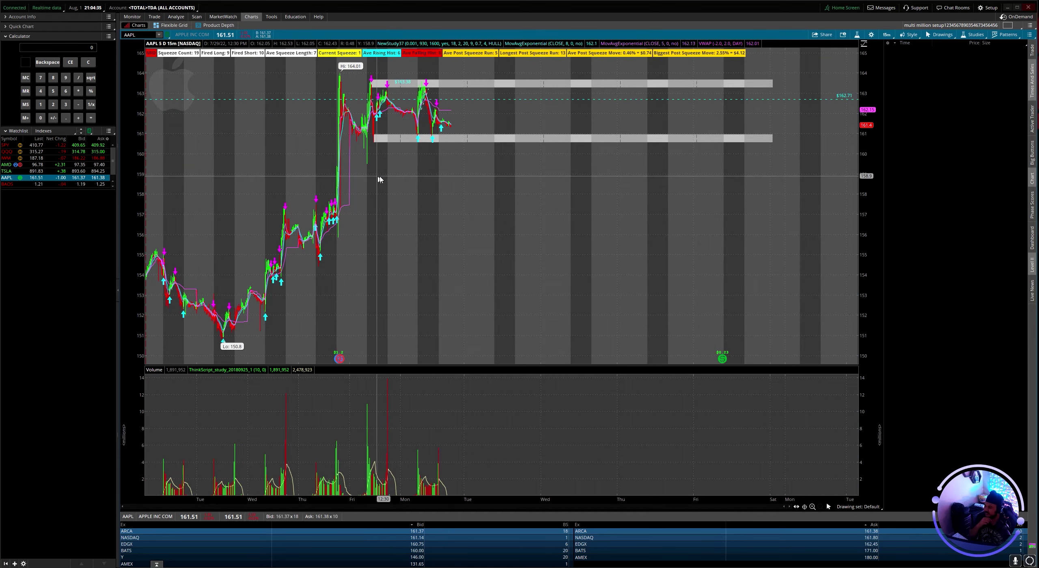
drag(380, 180, 406, 187)
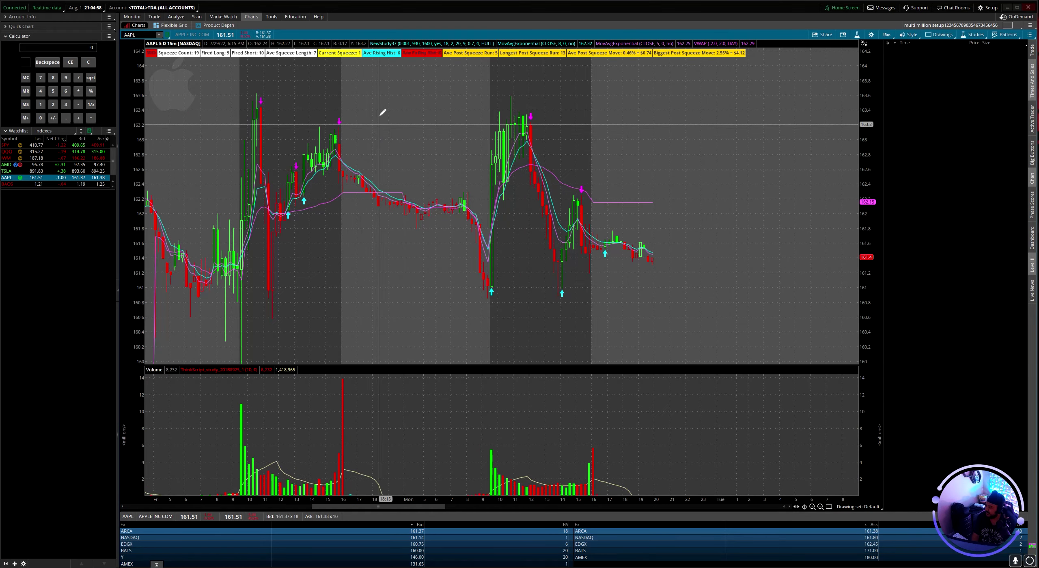
- Draw a grey supply rectangle from Friday's 10:45 high near 163.3–163.6, then switch to 5-minute bars
middle_click(383, 108)
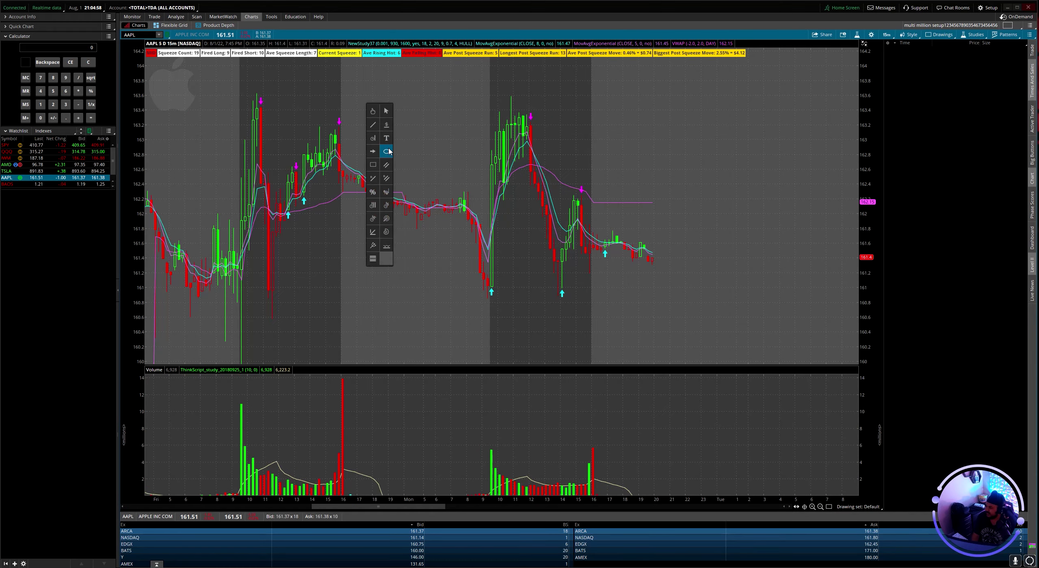
click(372, 165)
click(257, 94)
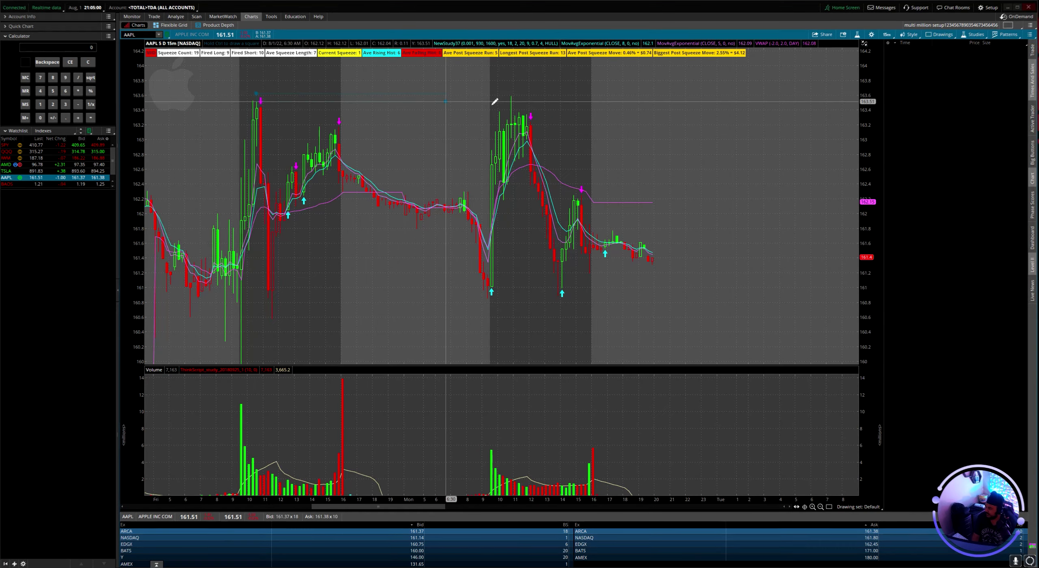
click(728, 117)
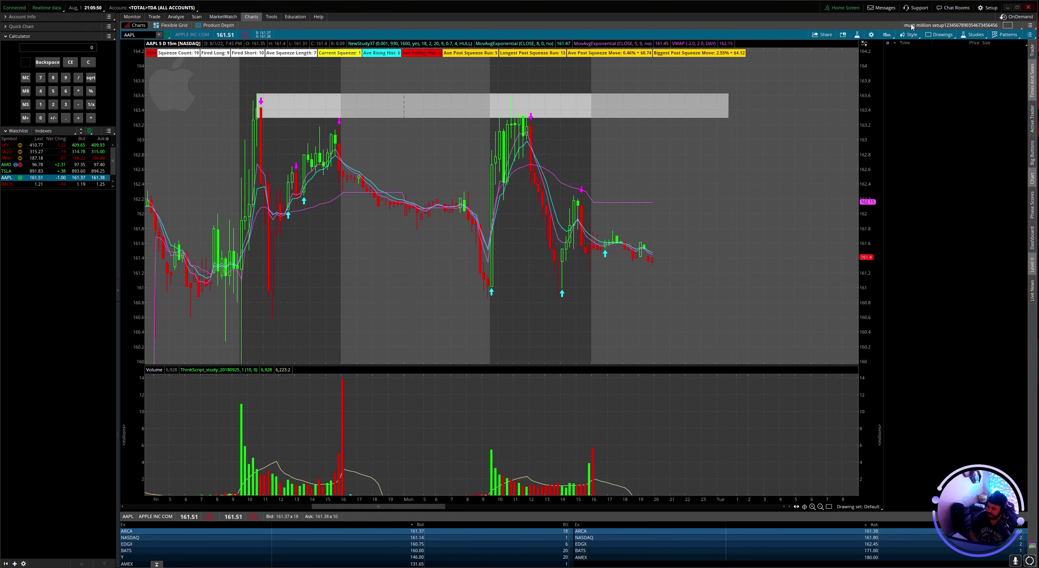
click(887, 34)
click(857, 77)
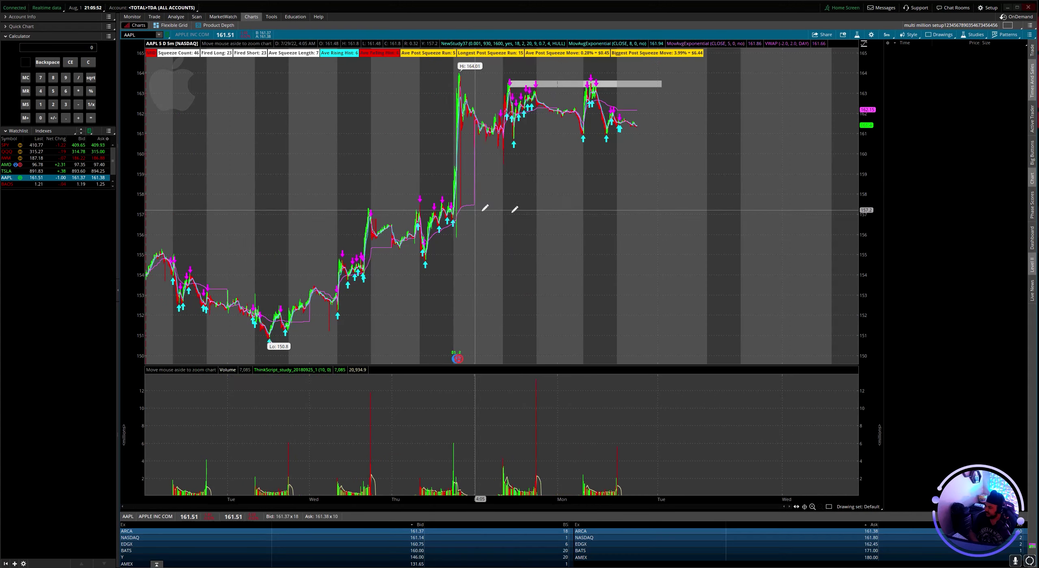
- Draw a grey demand rectangle around 160.6–161.0 across Friday's and Monday's lows
drag(515, 209, 556, 216)
middle_click(417, 199)
click(424, 219)
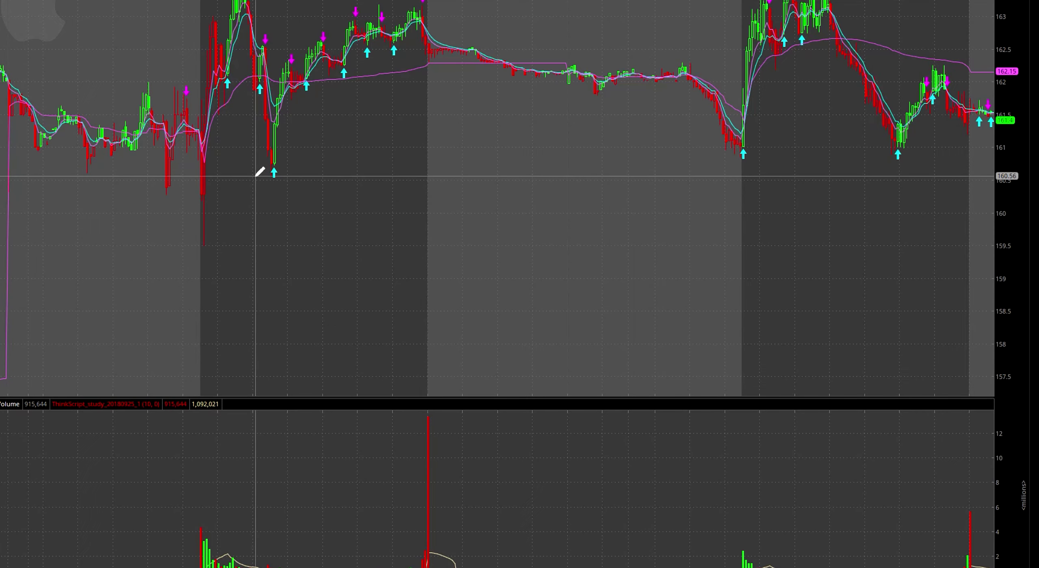
drag(255, 176, 918, 149)
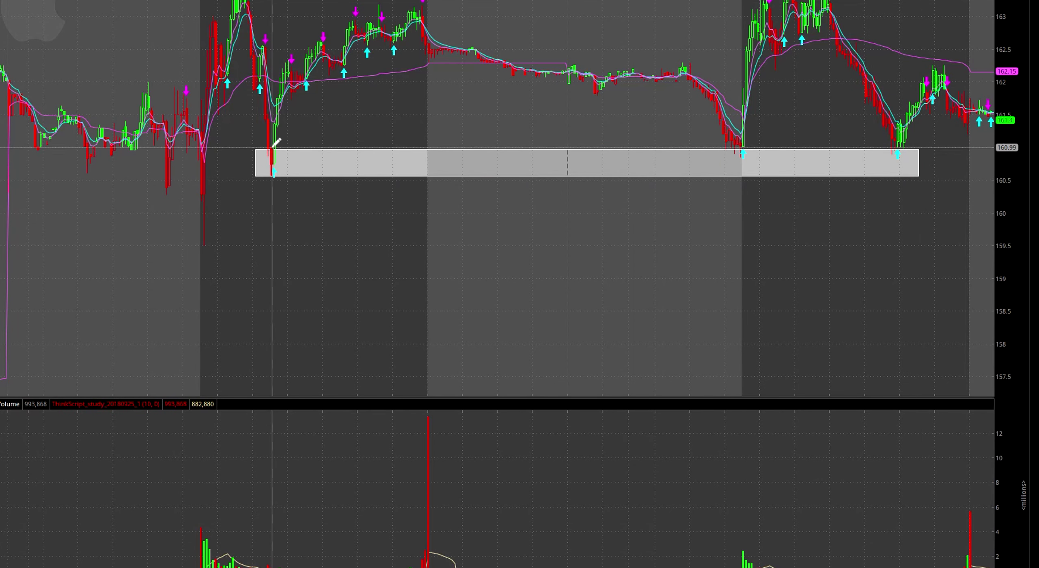
scroll(768, 191, down, 3)
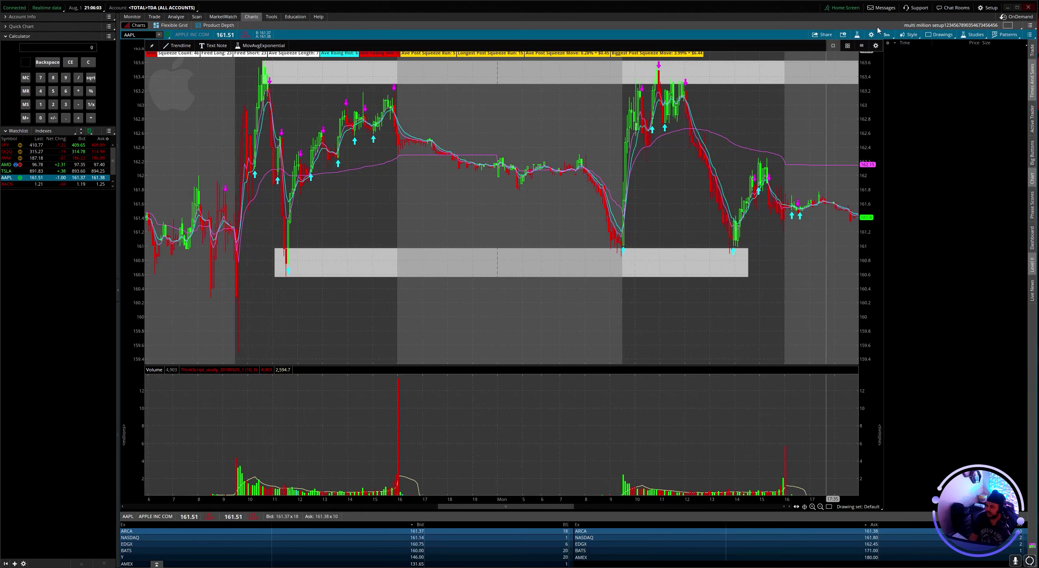
- Switch the chart to 15-minute bars zoomed from Thursday through Wednesday
click(885, 34)
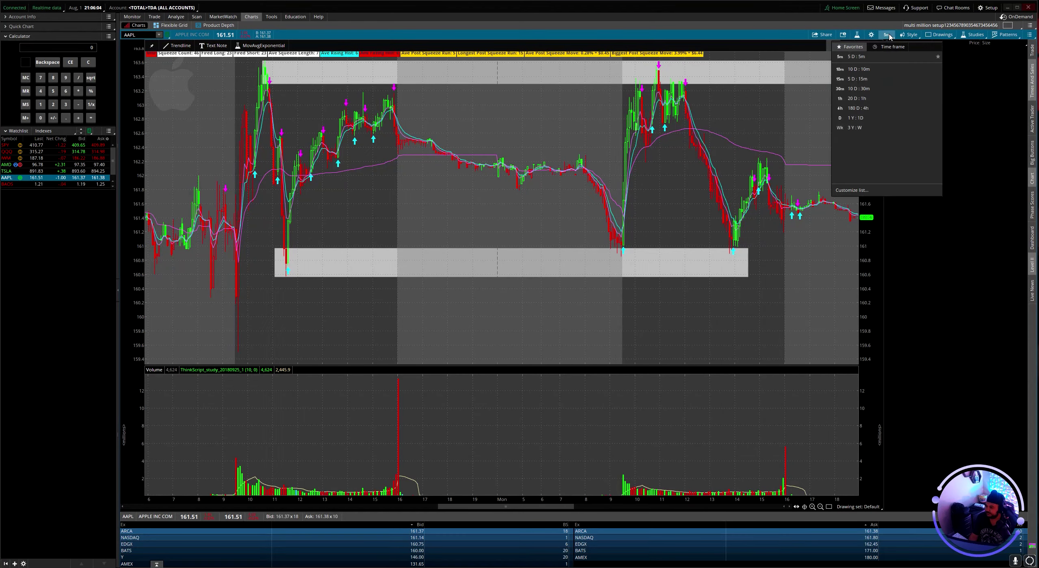
click(872, 85)
drag(308, 170, 540, 190)
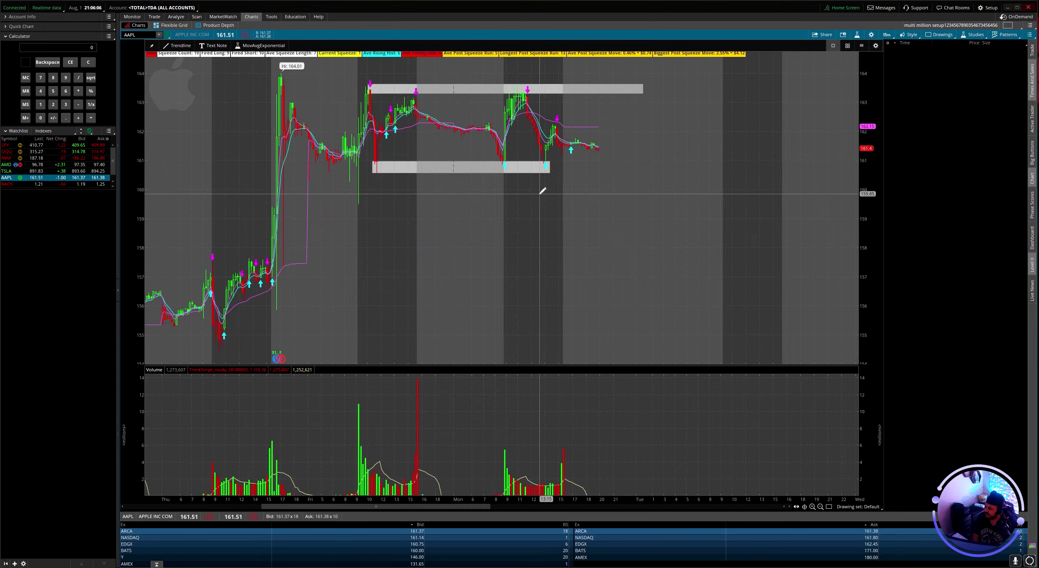
- Switch to Discord and scroll the options-ideas alerts to the order confirmation and 3-day break notice
key(alt+Tab)
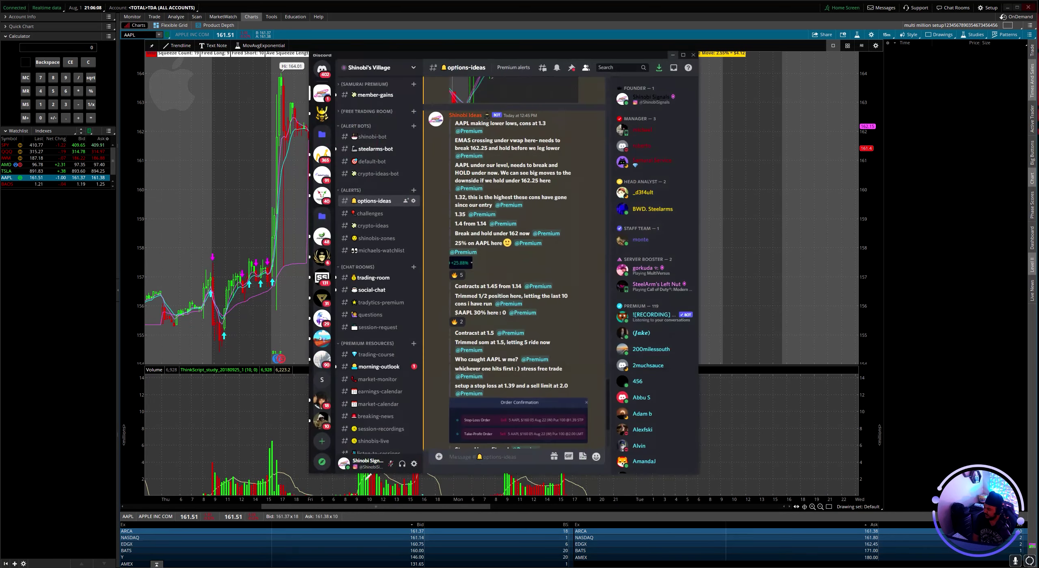
scroll(514, 296, down, 3)
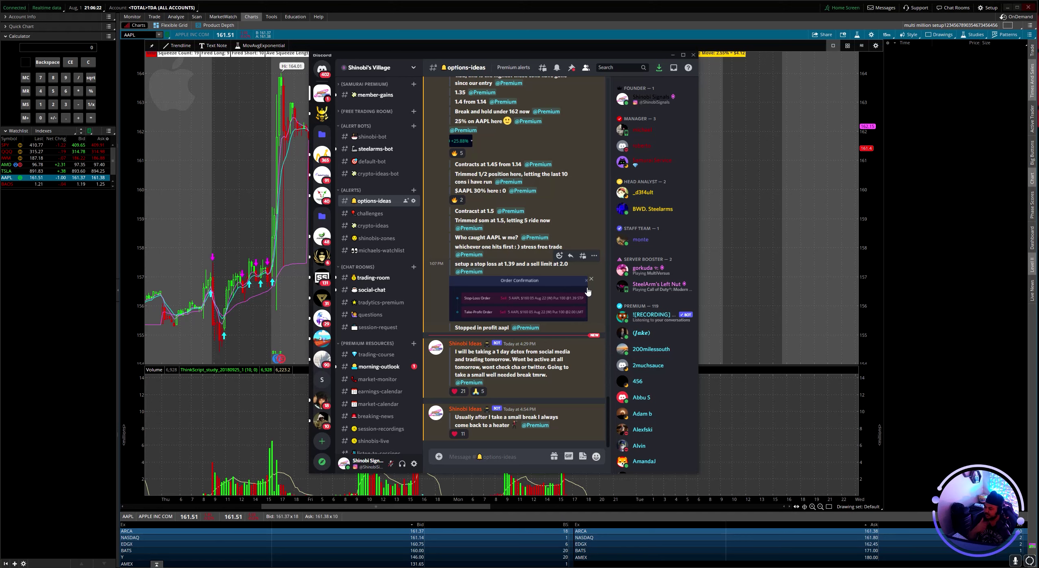
click(785, 171)
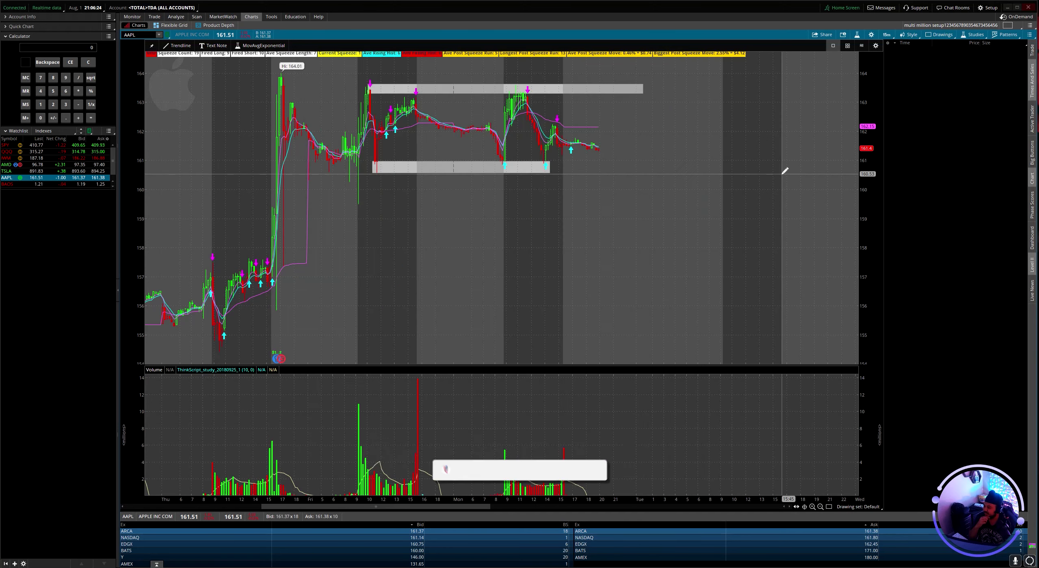